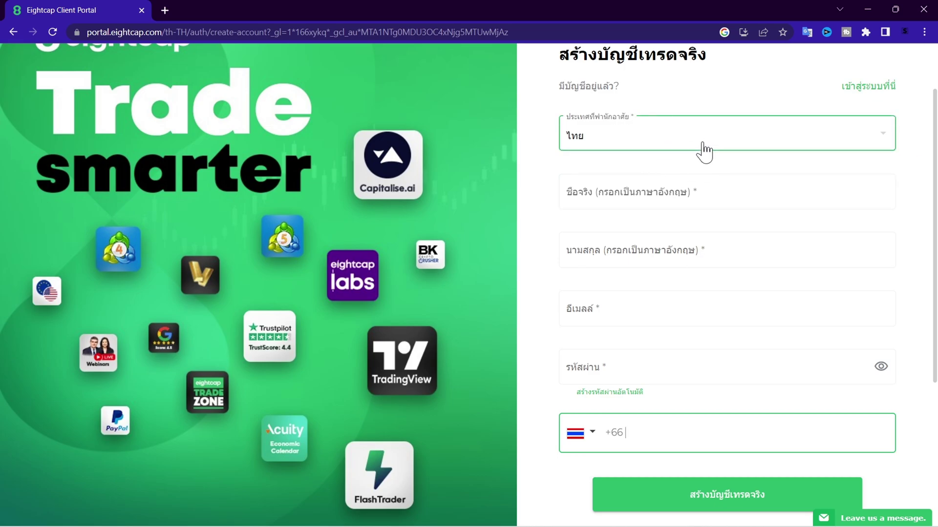
Choose ไทย as the country of residence and fill in the applicant's first name, surname and e-mail address
left_click(670, 144)
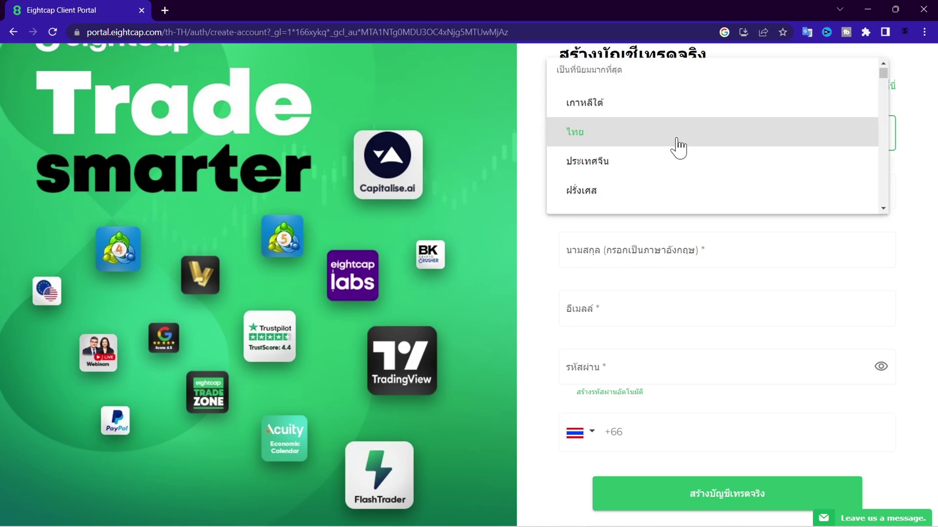
left_click(624, 138)
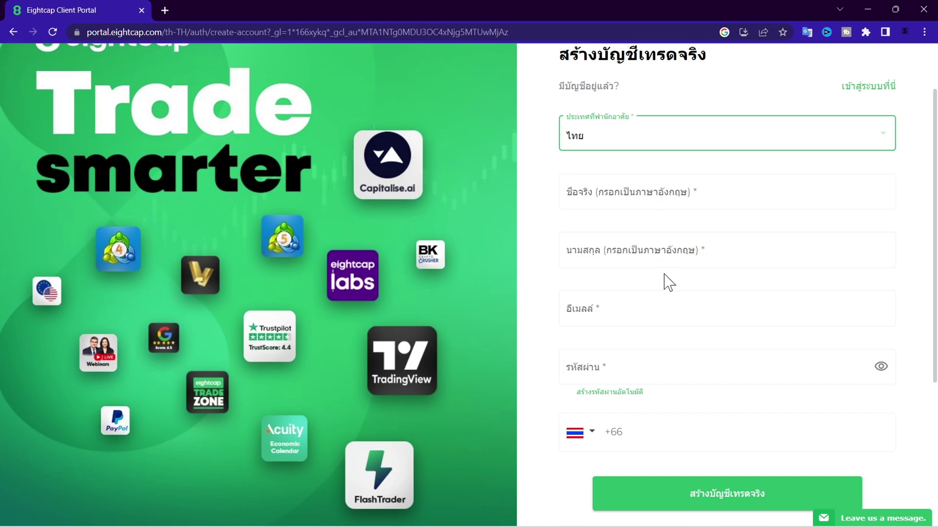
left_click(648, 257)
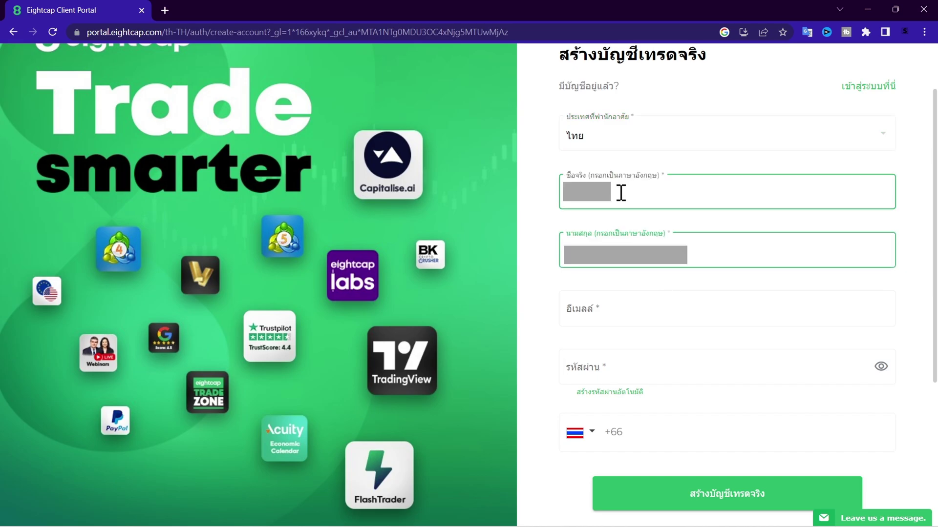
left_click(600, 312)
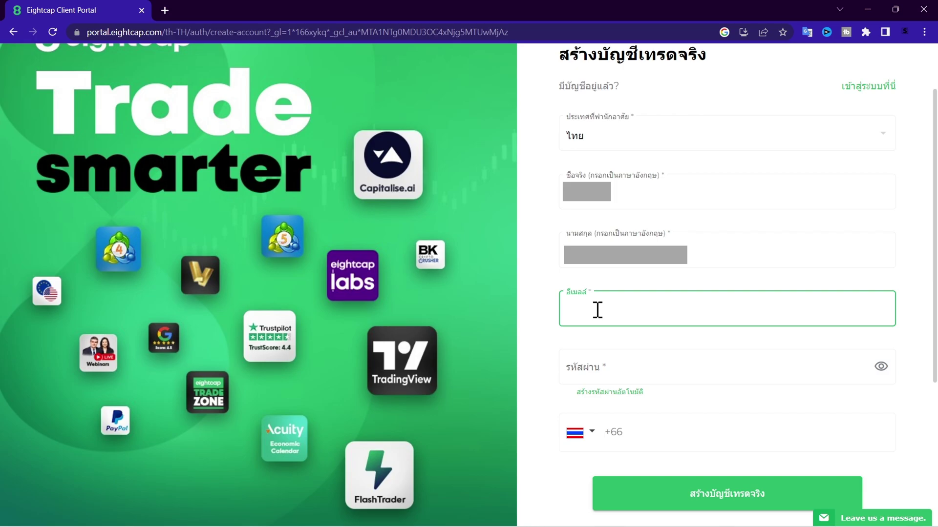
key("ctrl+v")
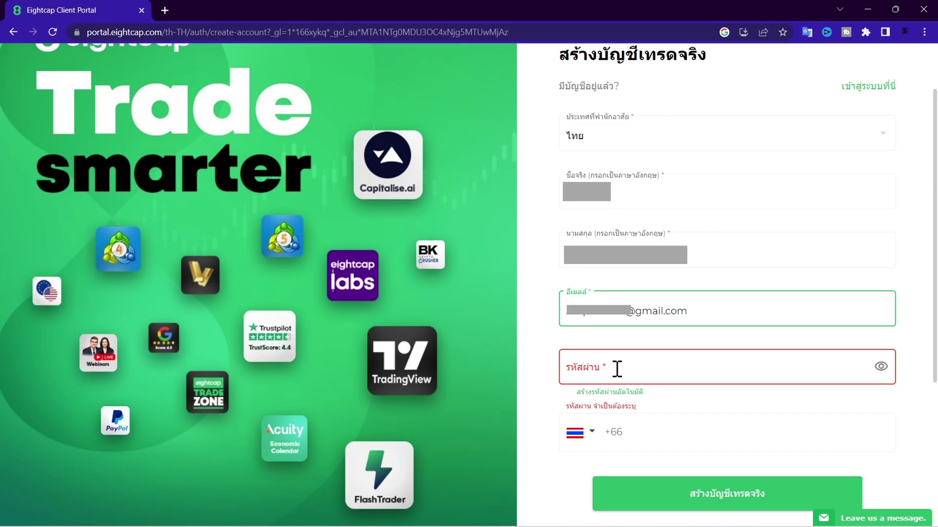
Enter the account password and the applicant's mobile number with the Thai +66 country code
left_click(617, 369)
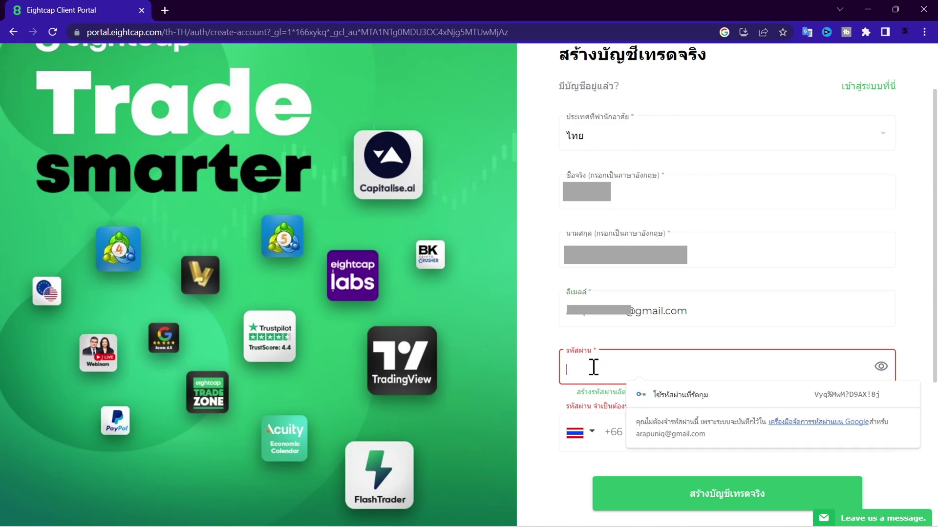
key("ctrl+v")
scroll(635, 293, "down", 3)
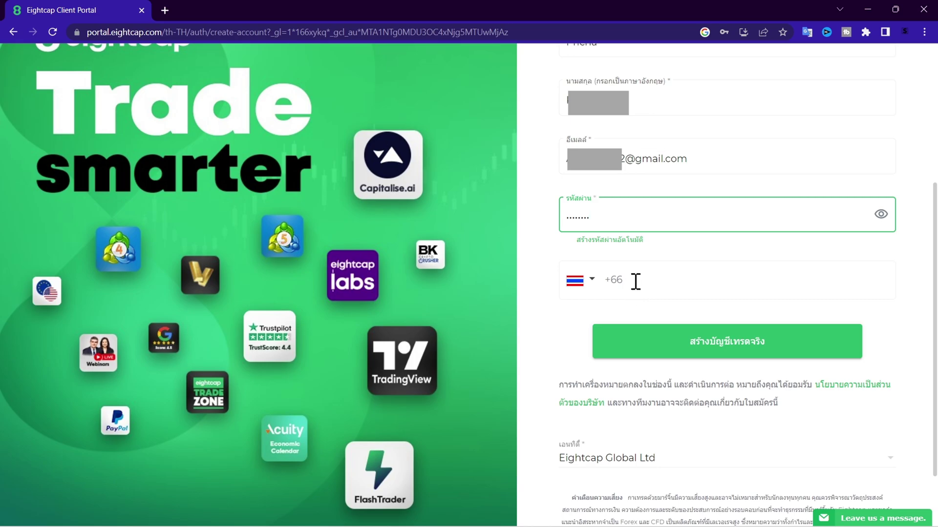
left_click(635, 282)
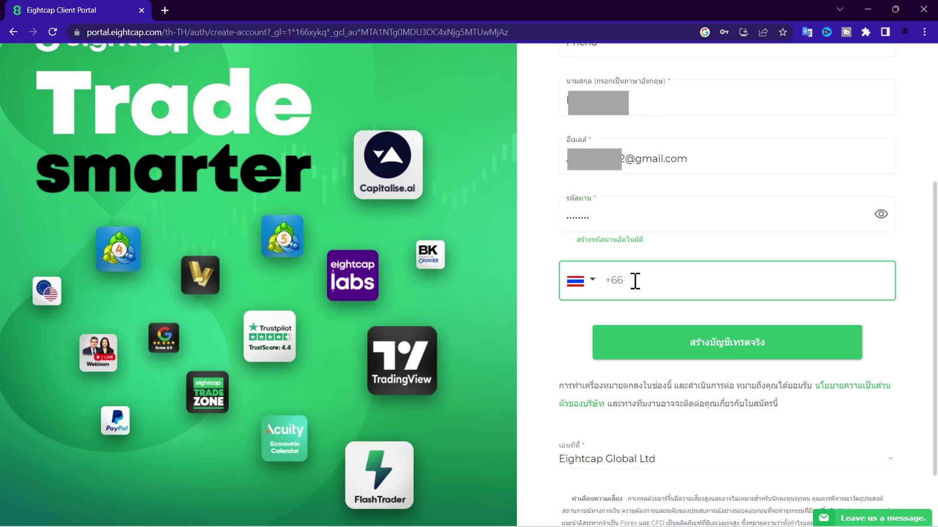
key("ctrl+v")
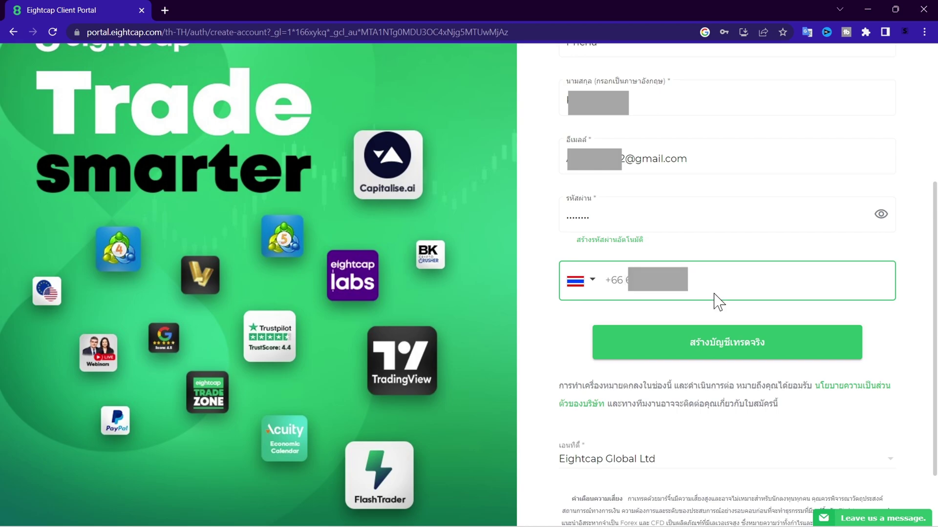
Review the completed registration form and submit it to create the live trading account
scroll(717, 283, "up", 3)
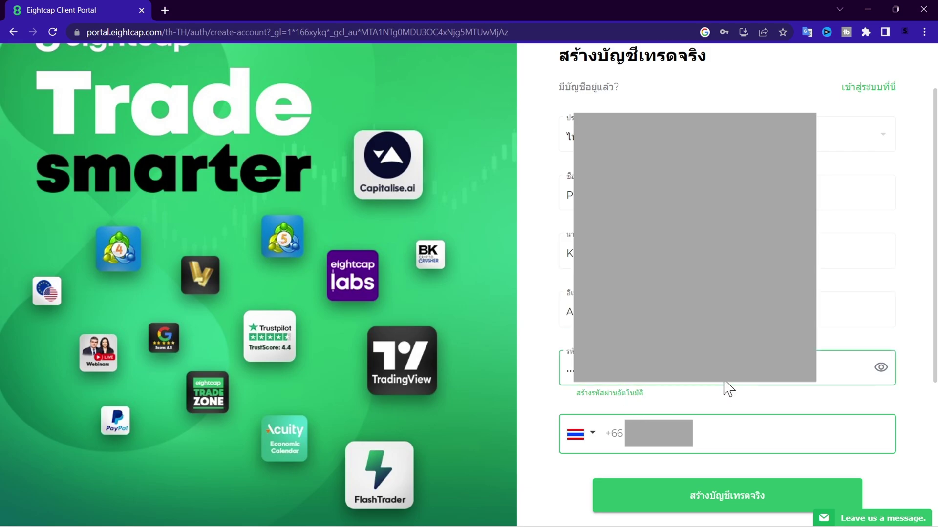
scroll(726, 387, "down", 2)
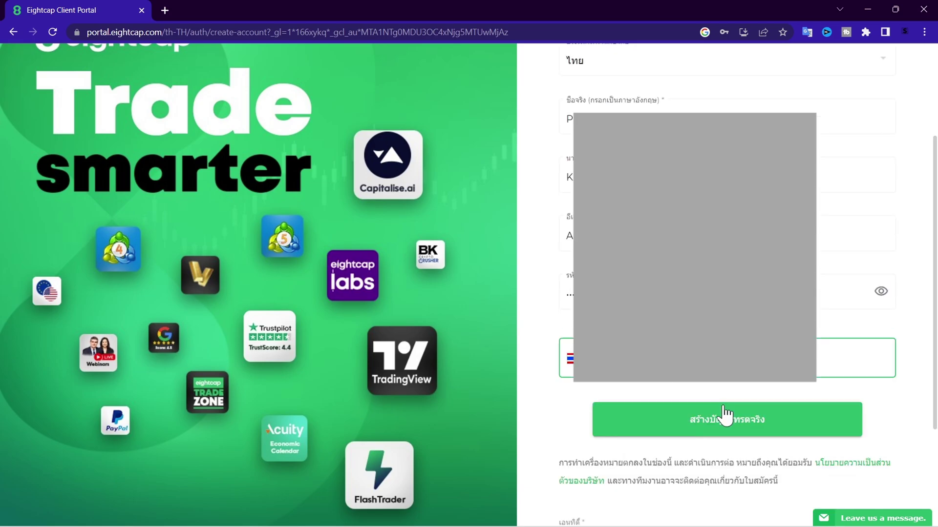
left_click(736, 427)
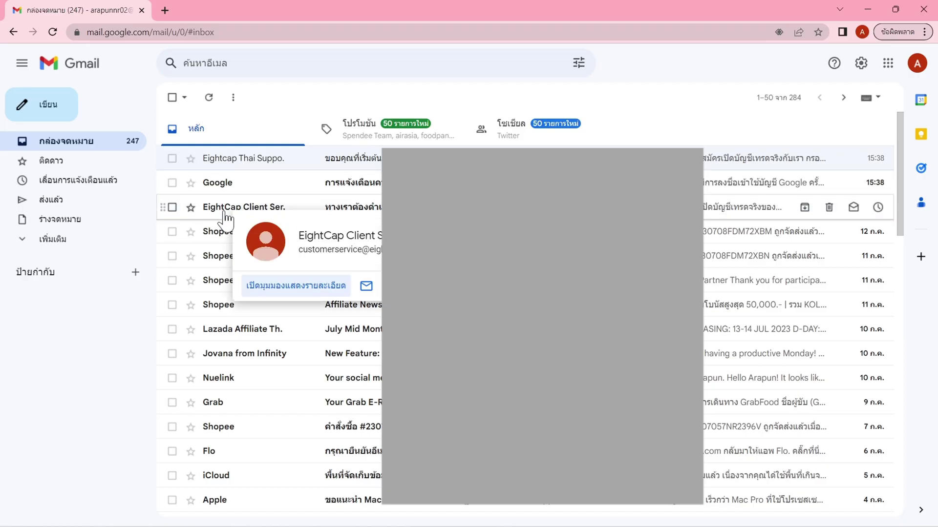
Switch to Gmail, open the EightCap Client Services Desk verification message and confirm the e-mail address
left_click(285, 209)
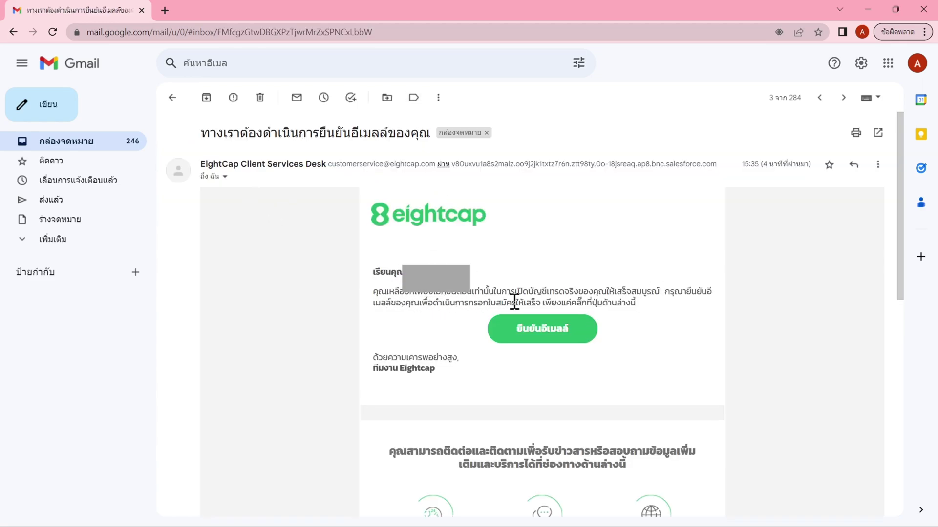
left_click(540, 337)
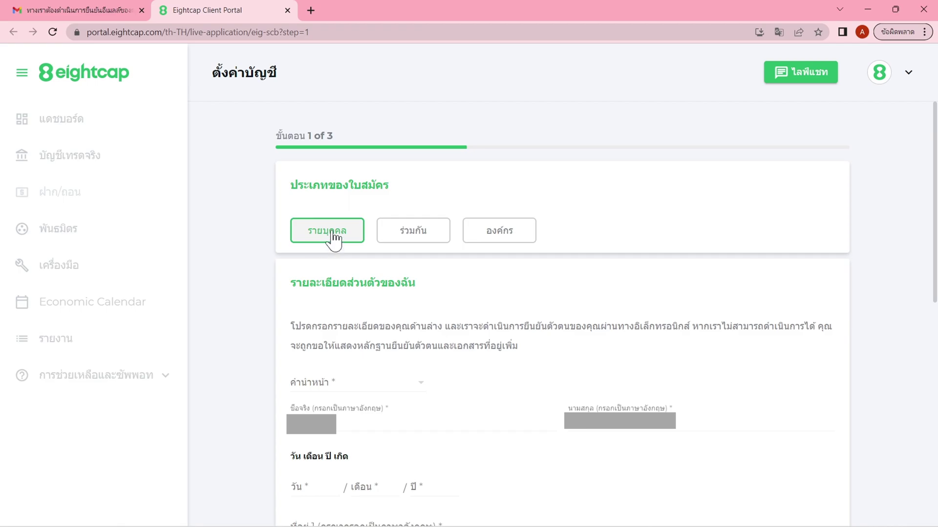
Fill in the applicant's day, month and year of birth in the personal details of the application
scroll(334, 239, "down", 3)
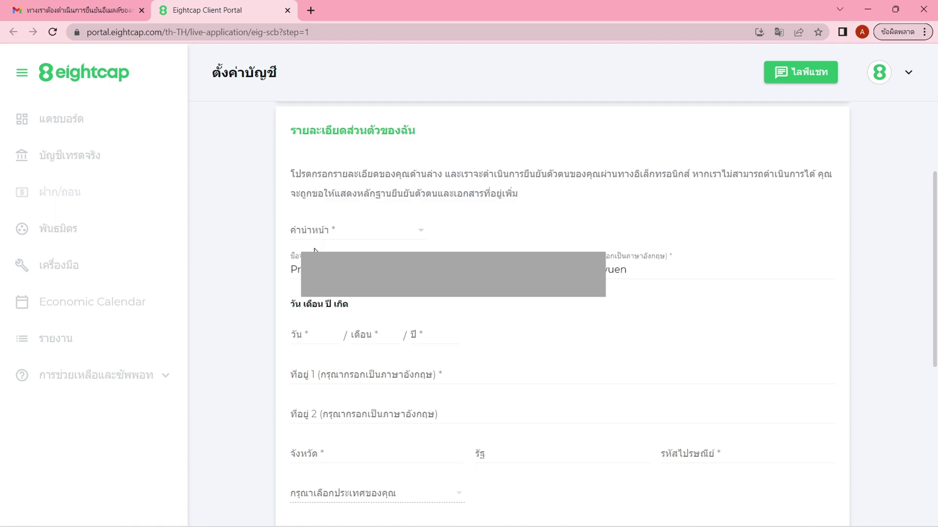
scroll(402, 314, "down", 2)
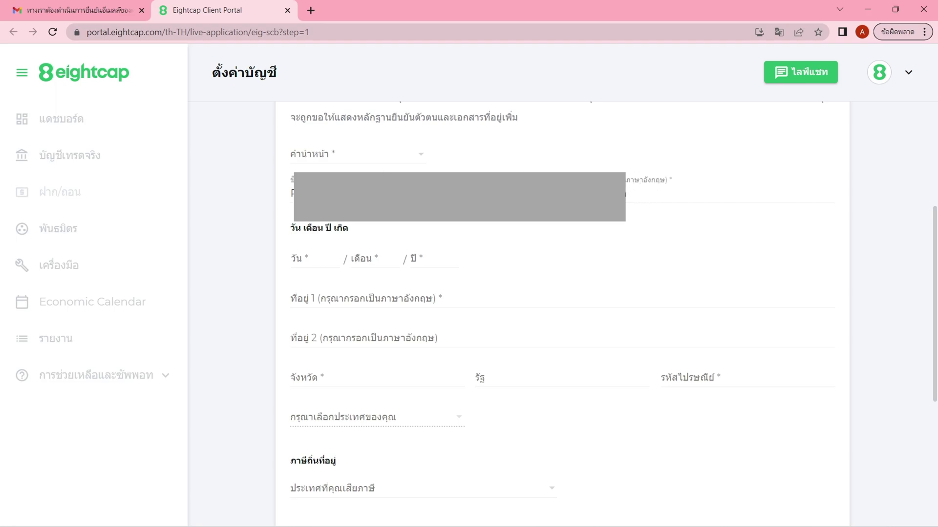
left_click(306, 262)
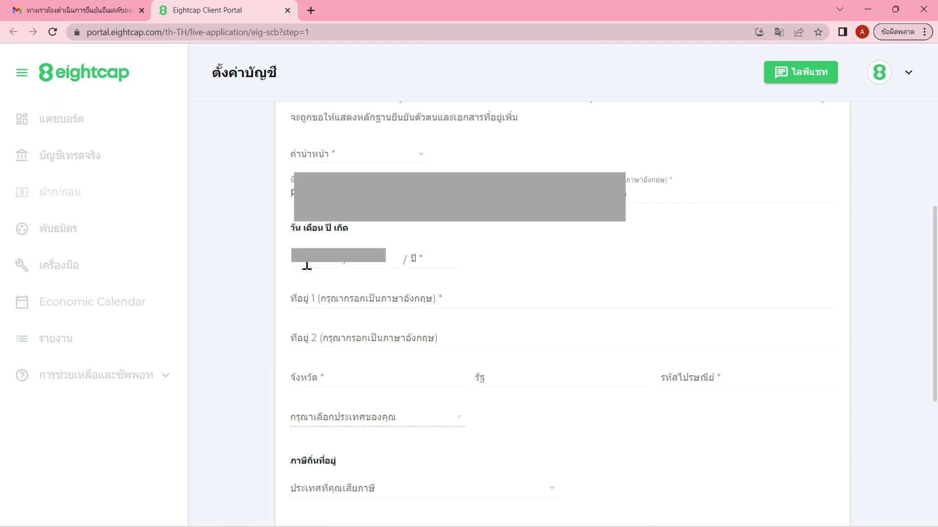
left_click(435, 255)
type("1967")
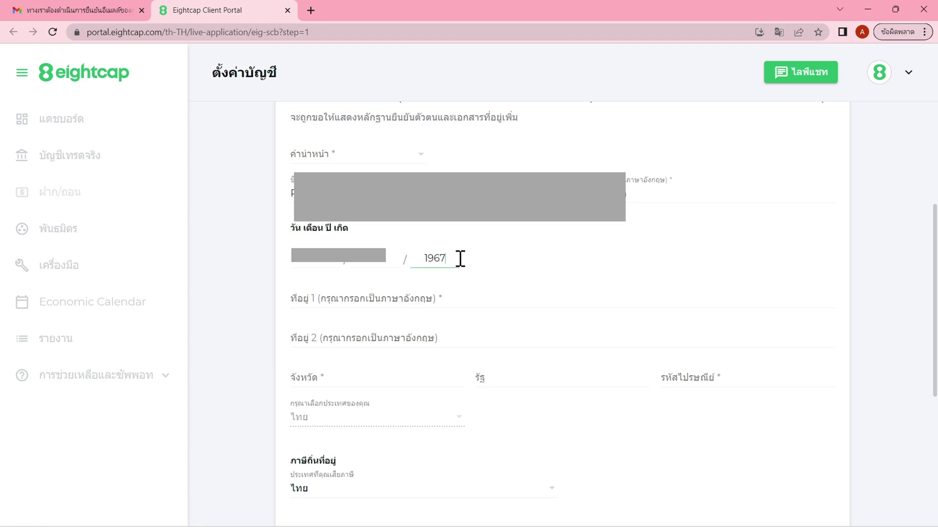
Fill in the applicant's residential address, including address line 1, province, state and postal code
left_click(313, 297)
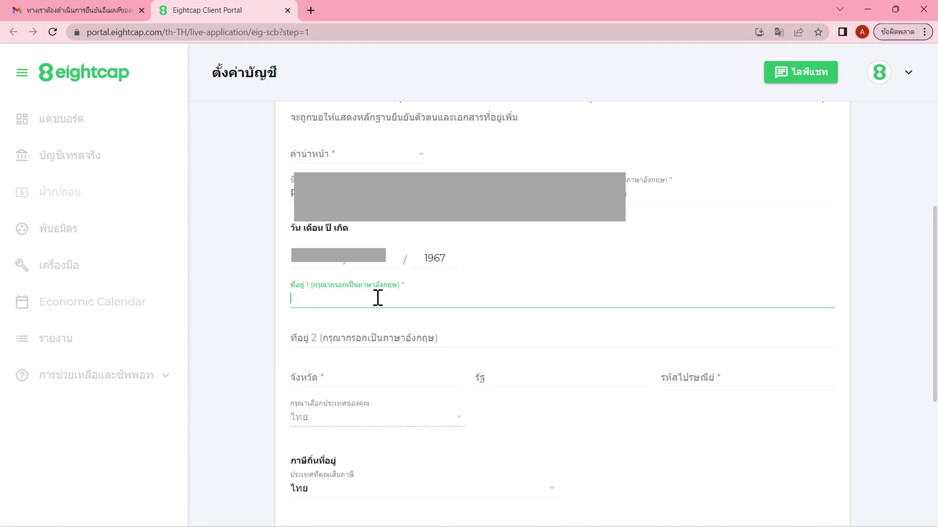
scroll(309, 245, "down", 2)
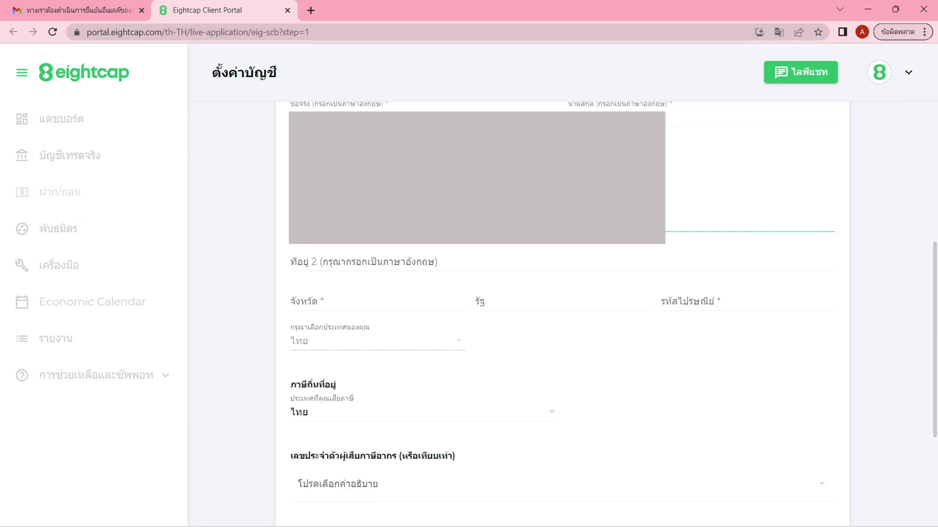
left_click(342, 304)
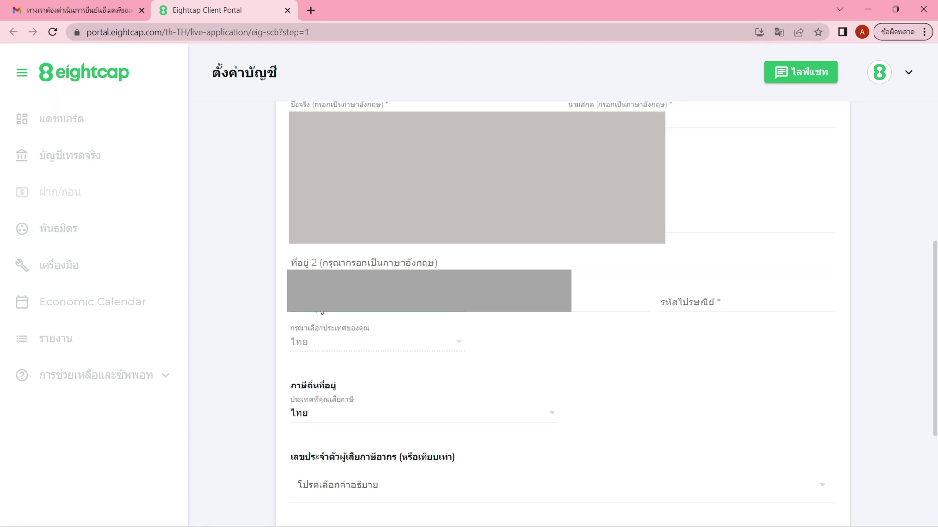
left_click(502, 311)
left_click(696, 313)
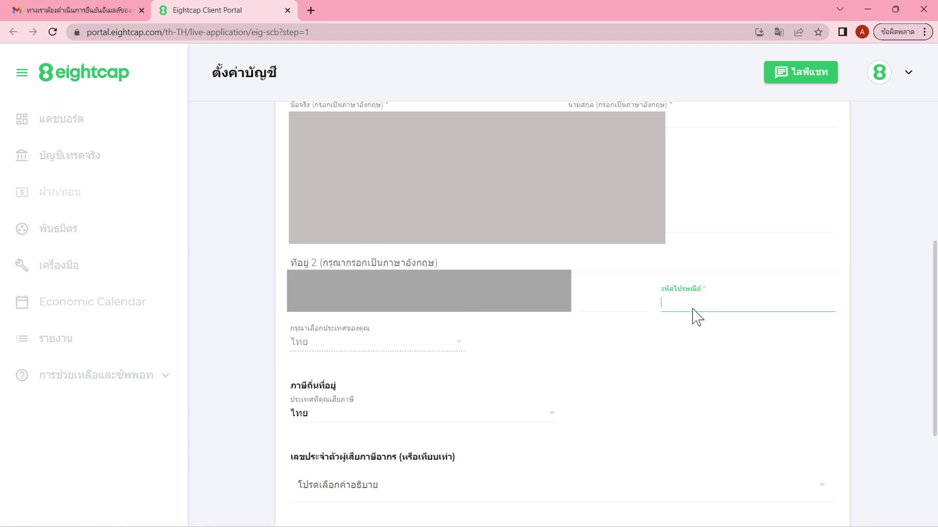
type("32000")
left_click(323, 348)
Choose the explanation that the country of residence does not require disclosing a tax identification number, and continue to stage 2
scroll(401, 379, "down", 3)
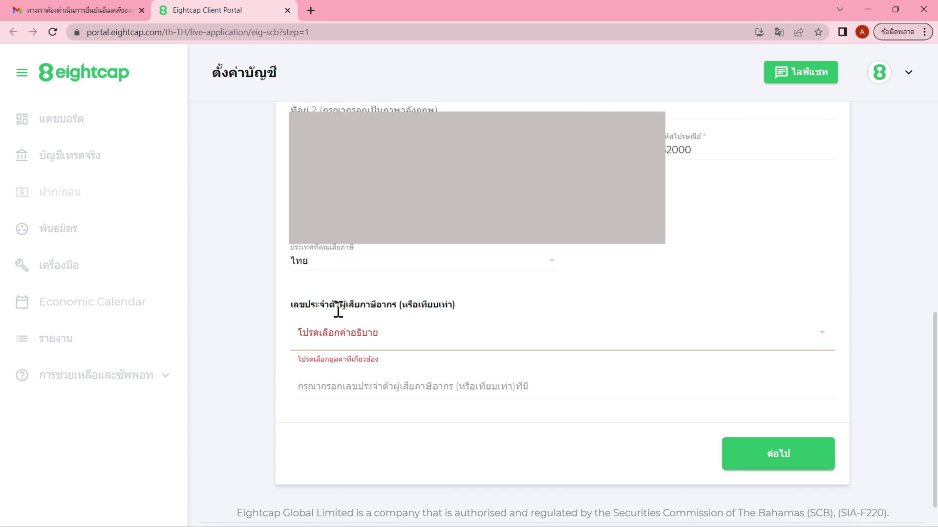
left_click(336, 342)
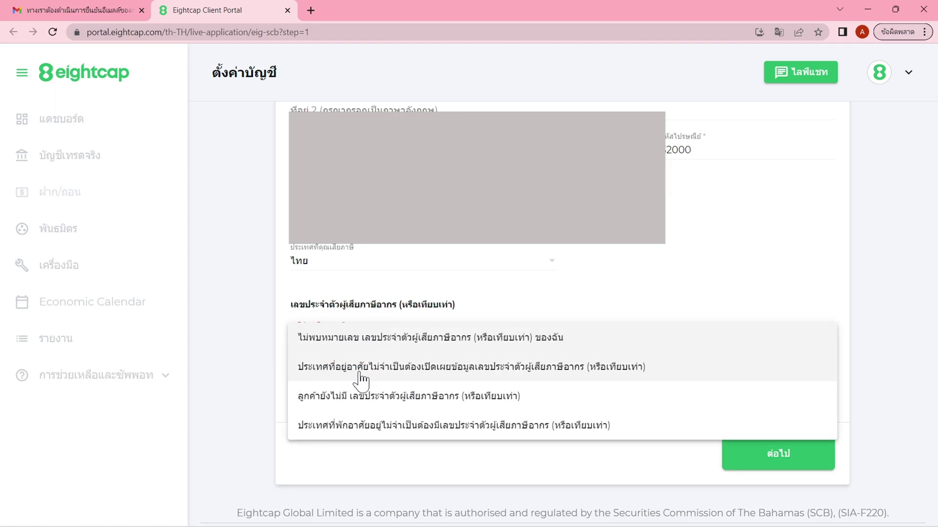
left_click(496, 376)
scroll(782, 415, "down", 1)
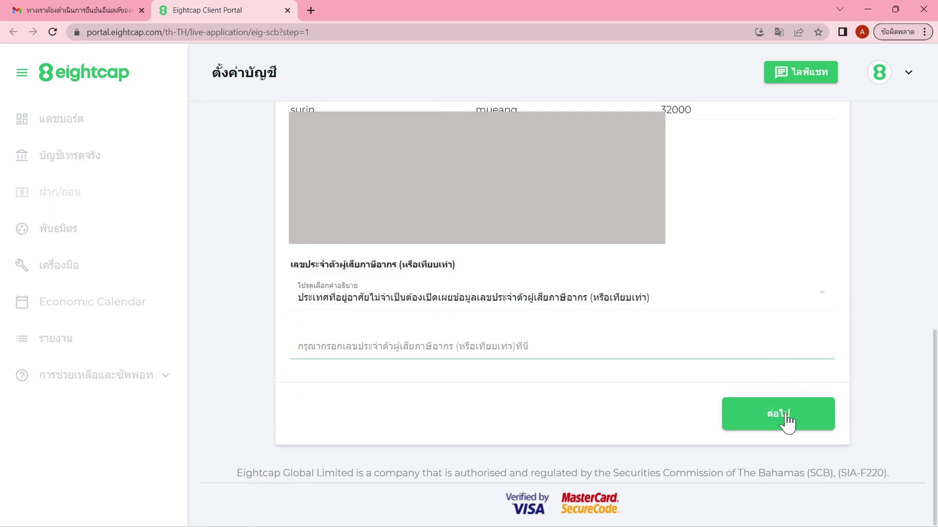
left_click(780, 414)
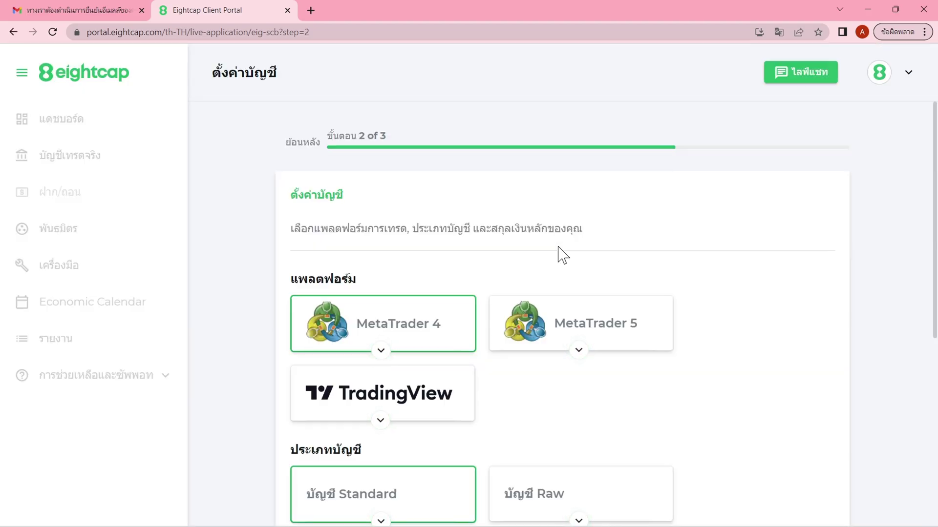
Set the trading platform to MetaTrader 5 and the leverage to 200:1, and continue to the confirmation stage
scroll(563, 255, "down", 2)
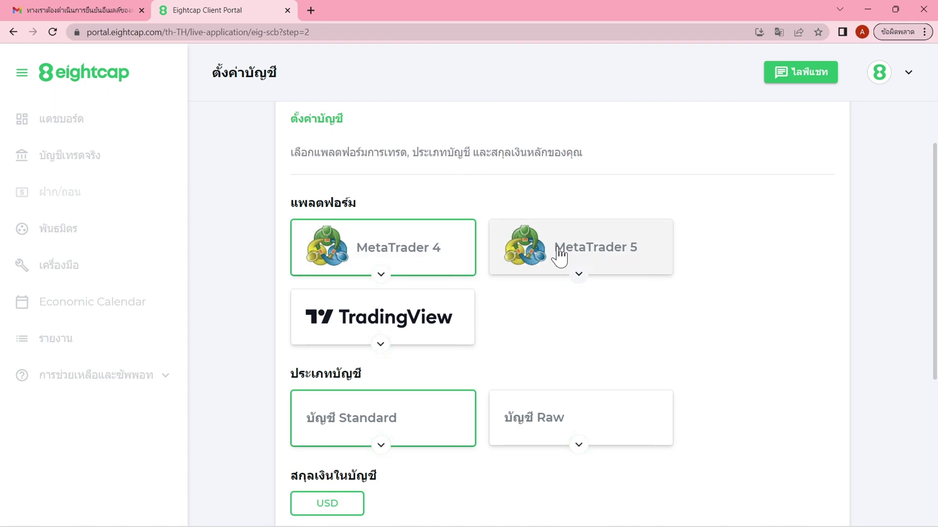
left_click(581, 258)
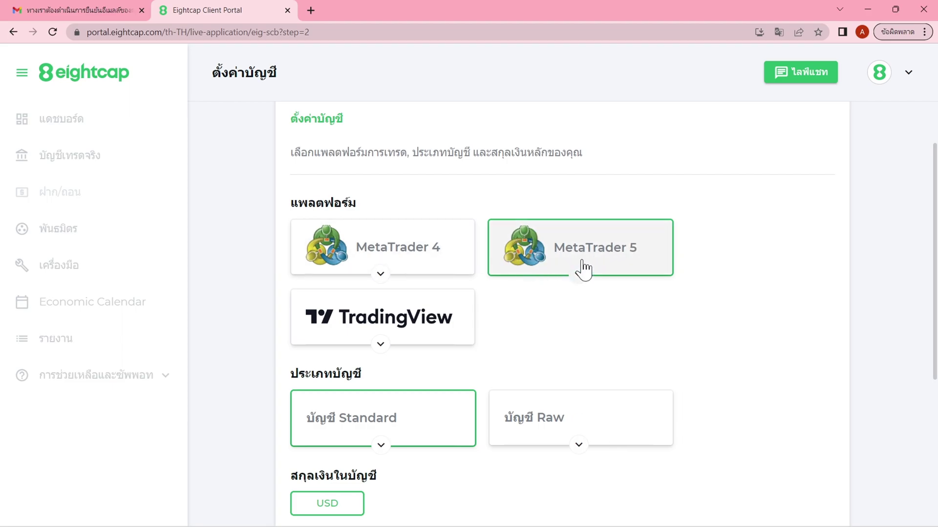
scroll(358, 279, "down", 3)
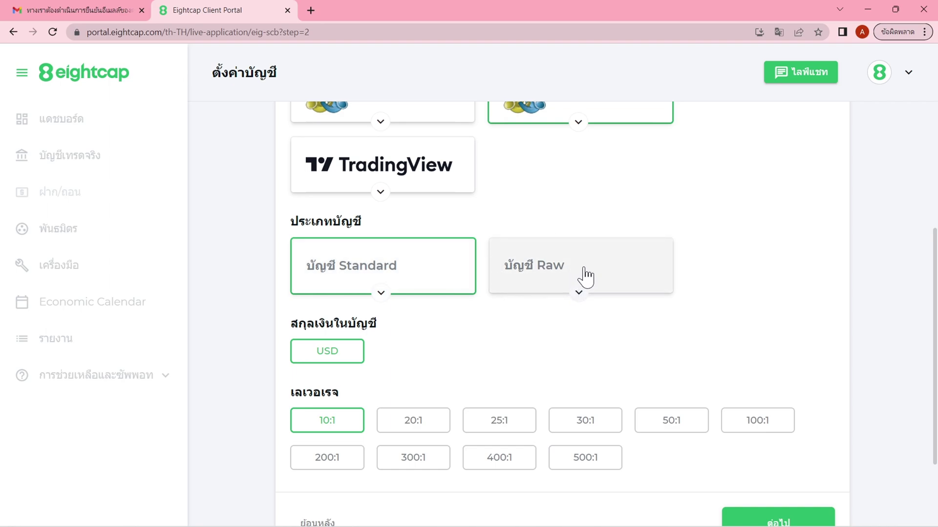
scroll(584, 277, "down", 2)
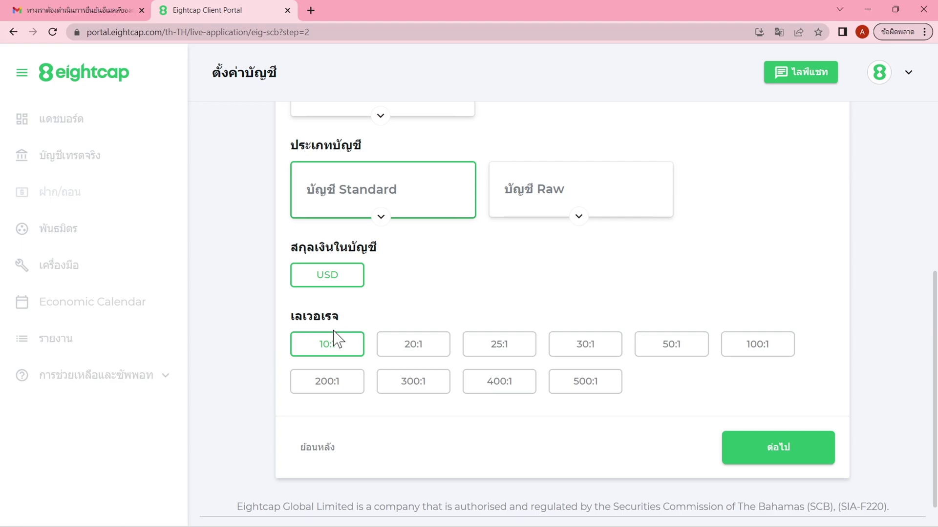
scroll(334, 331, "down", 1)
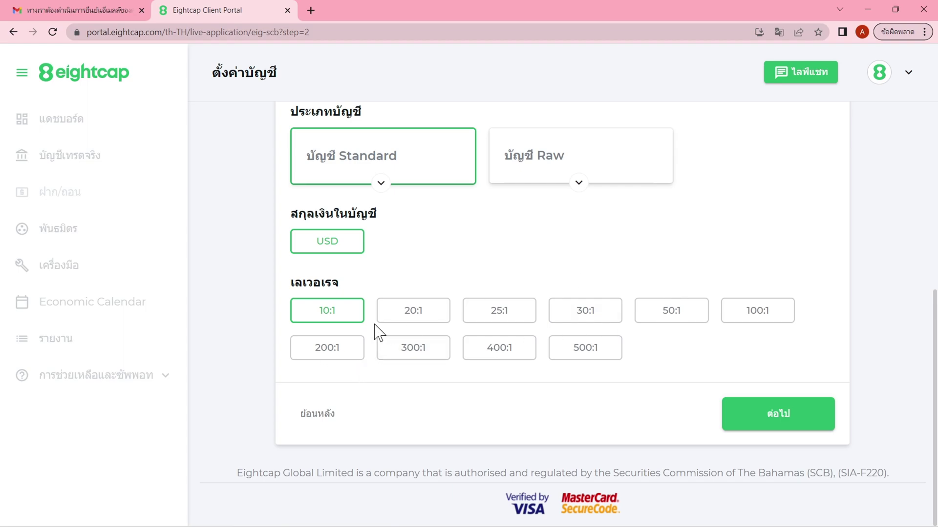
left_click(330, 356)
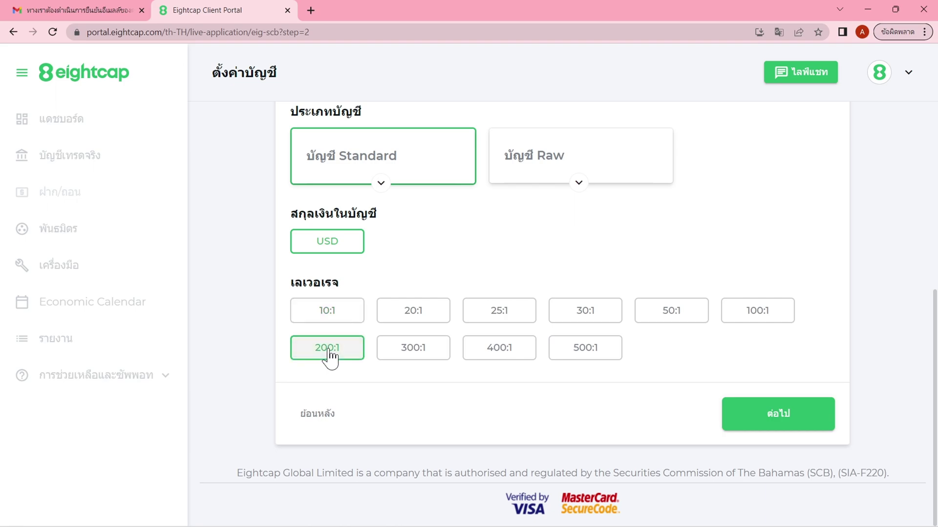
left_click(782, 419)
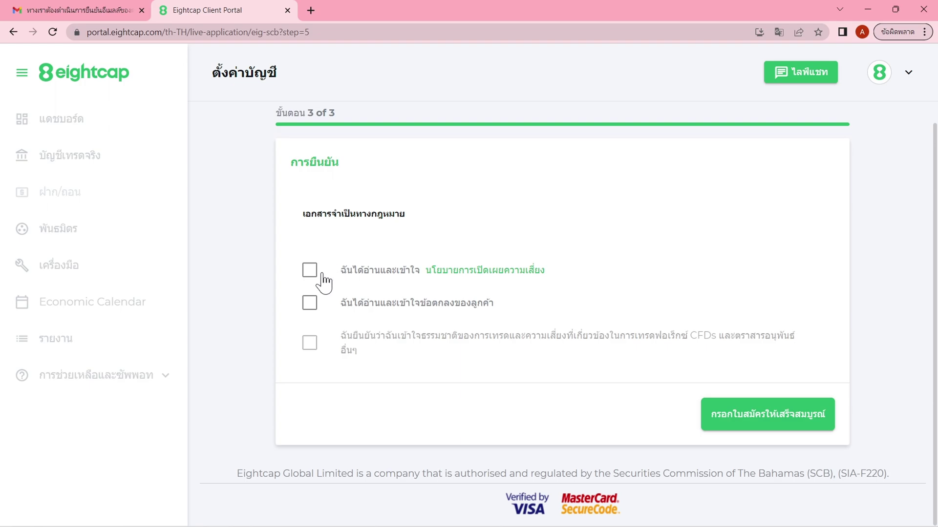
Accept the risk disclosure policy, the client agreement and the CFD trading risk declaration, and complete the application form
left_click(308, 270)
left_click(310, 306)
left_click(310, 344)
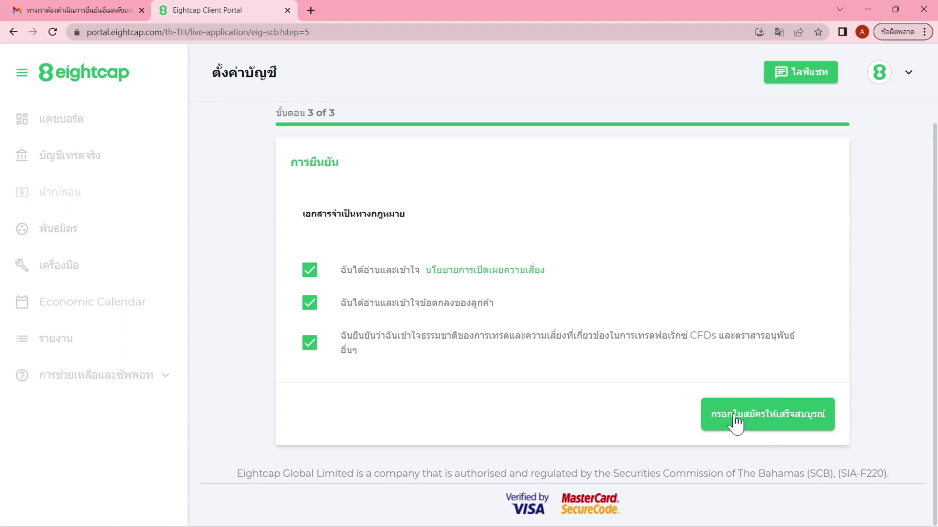
left_click(775, 413)
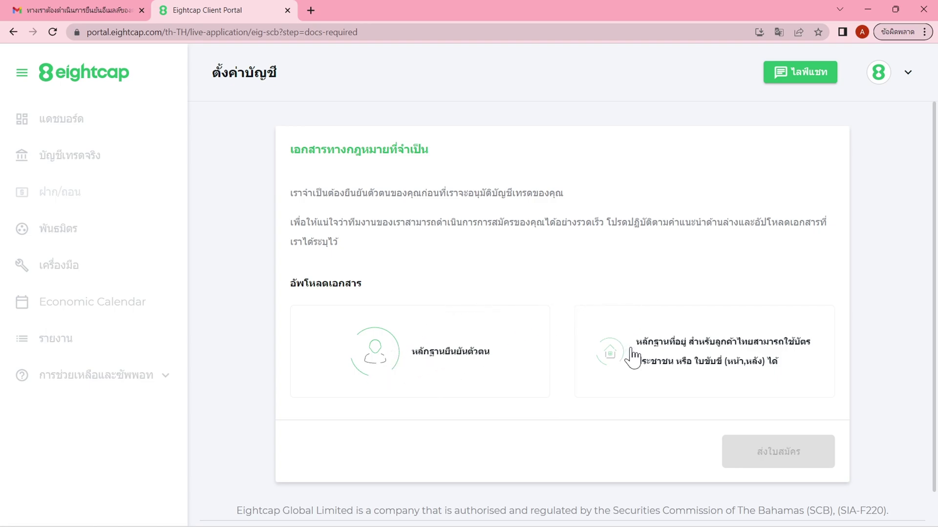
Choose the national ID card as proof of identity and upload photo_2023-07-16_14-53-00.jpg as its front side
left_click(375, 353)
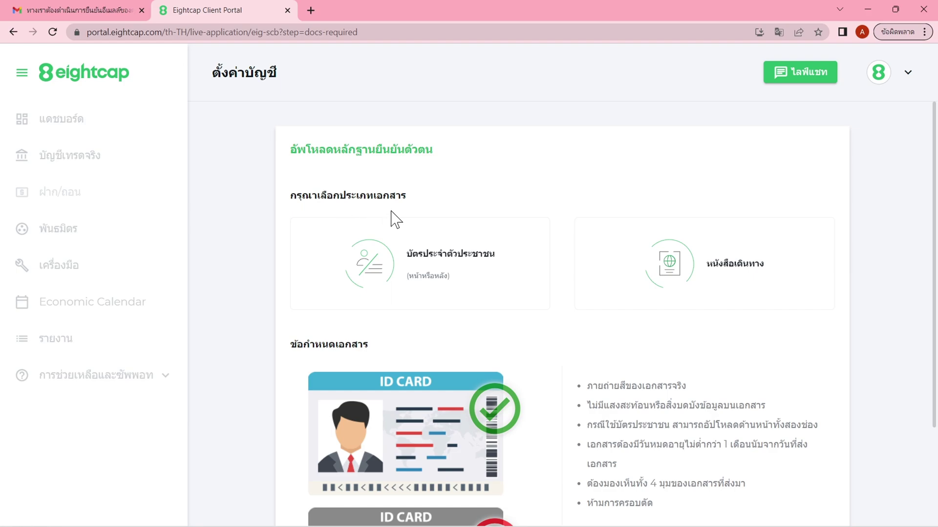
left_click(370, 266)
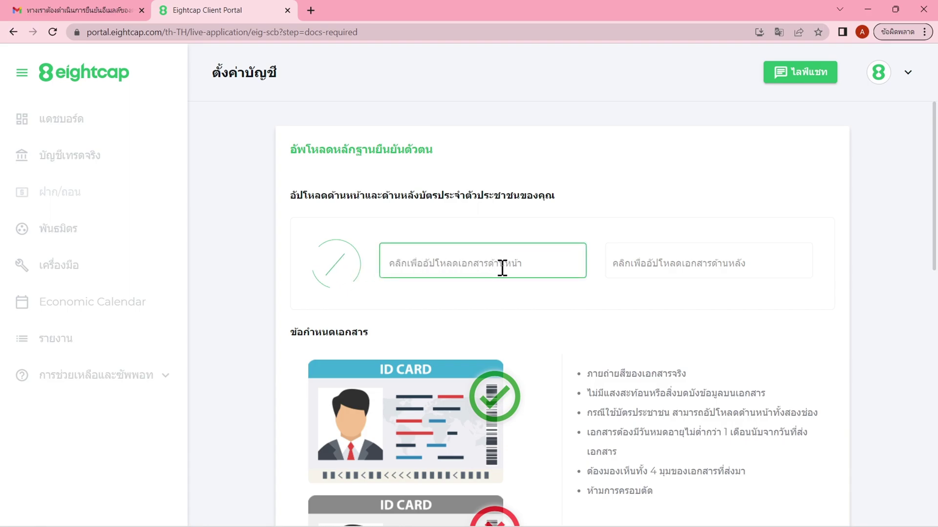
left_click(388, 266)
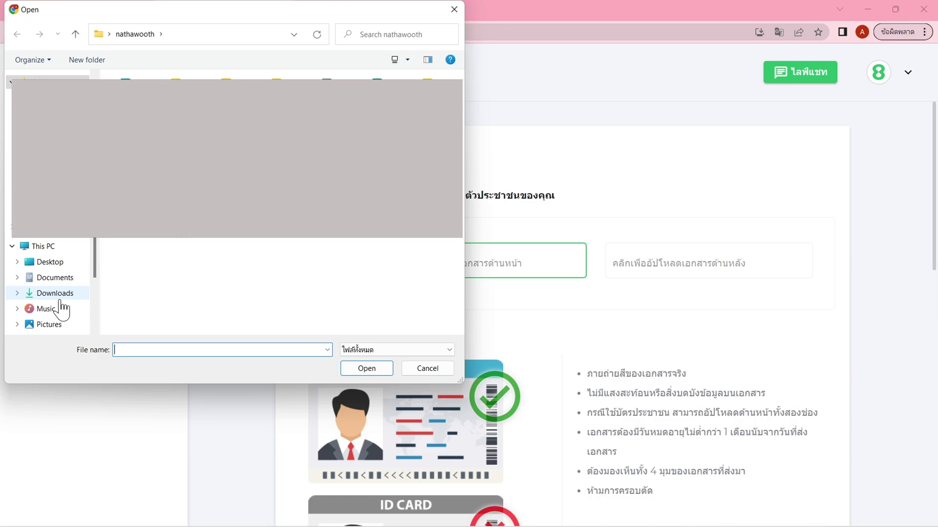
scroll(59, 305, "down", 2)
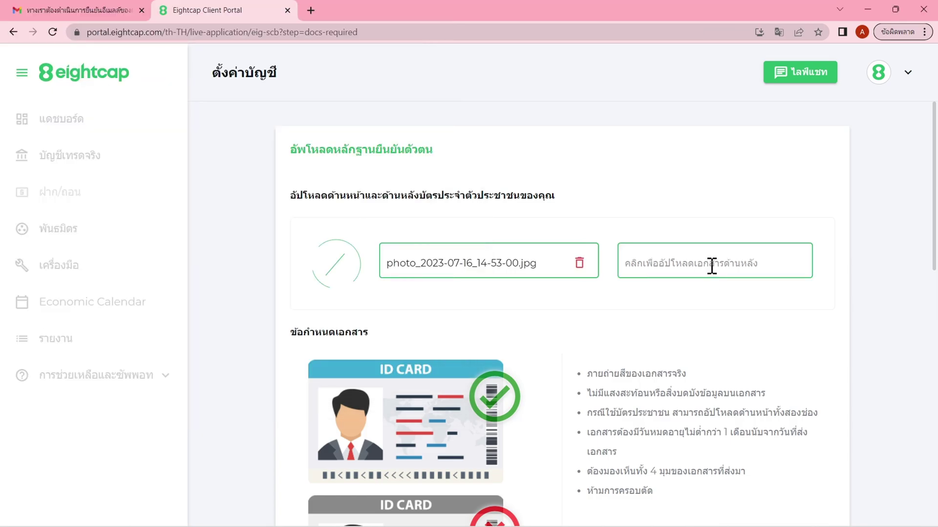
Upload photo_2023-07-16_14-58-12.jpg as the ID card's back side and finish the proof of identity
left_click(711, 266)
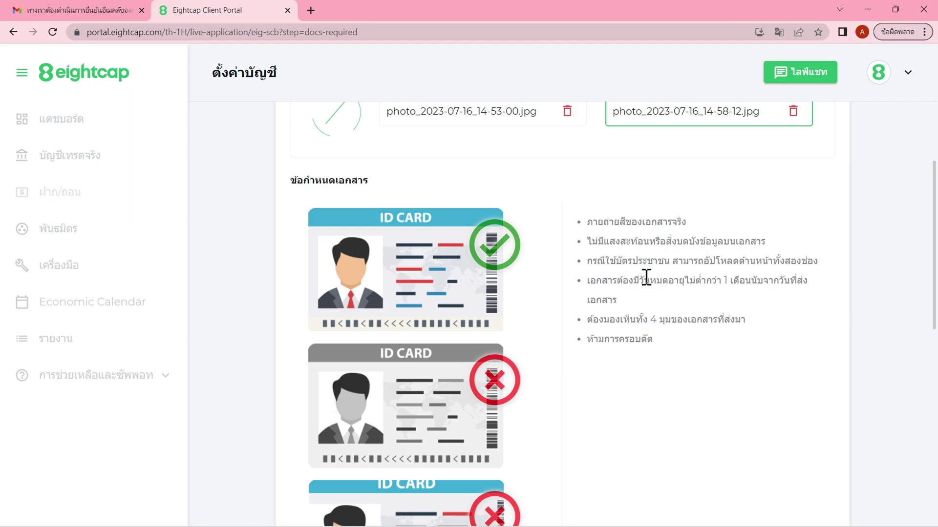
scroll(645, 328, "down", 10)
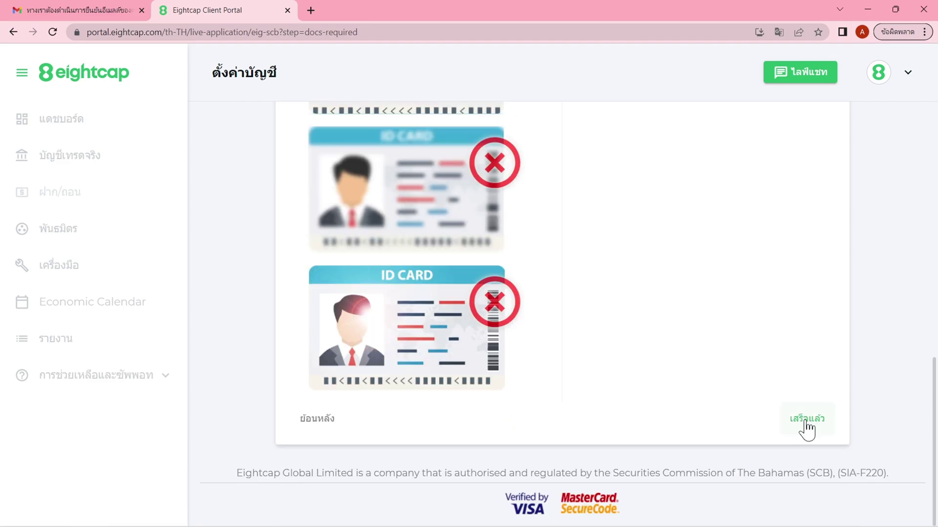
left_click(806, 421)
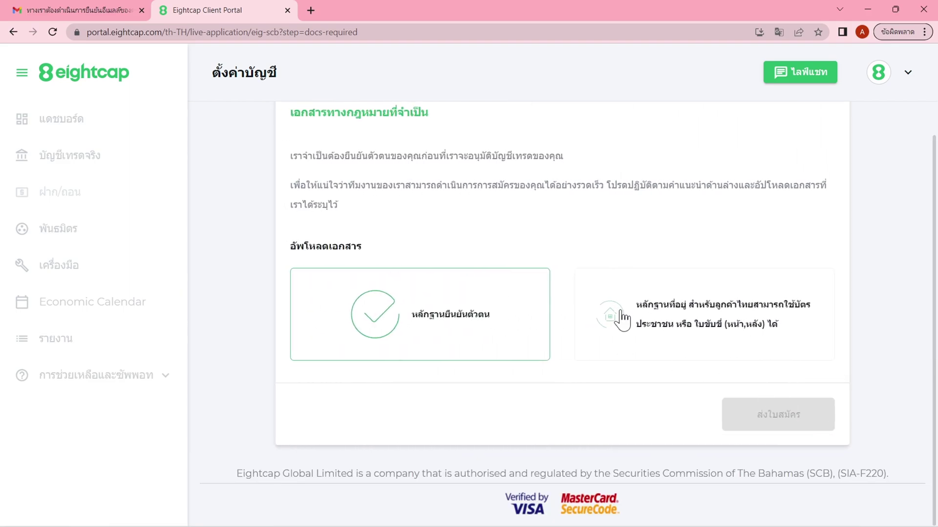
Upload a document under the bank/credit card statement type as proof of residence, and submit the application
left_click(616, 322)
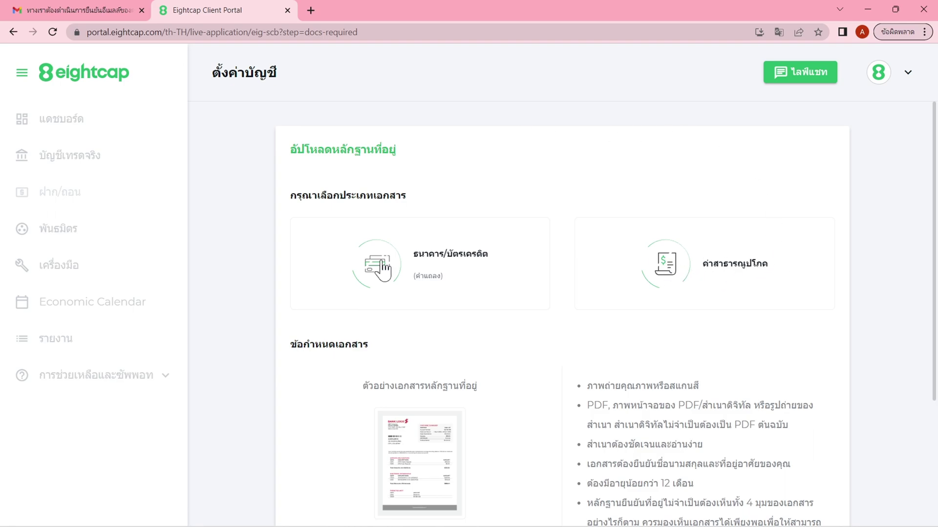
left_click(383, 270)
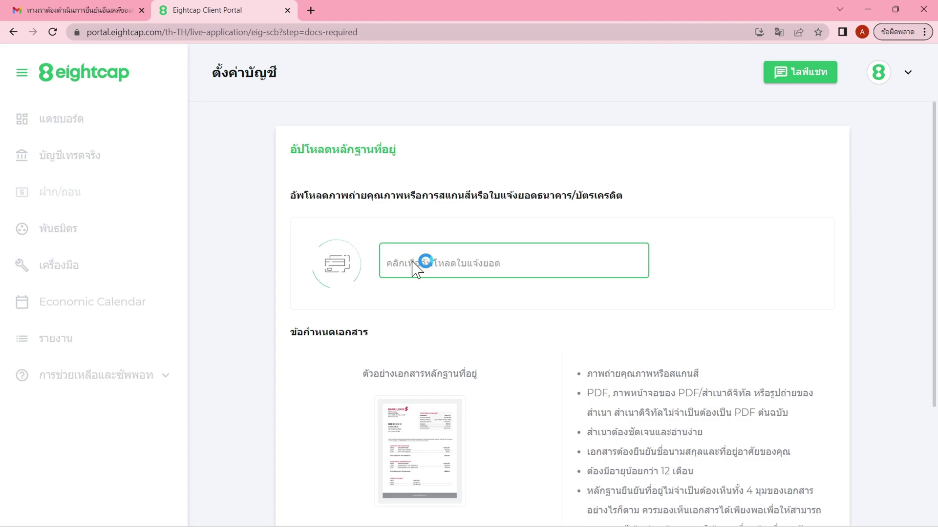
left_click(413, 261)
double_click(413, 268)
scroll(659, 345, "down", 3)
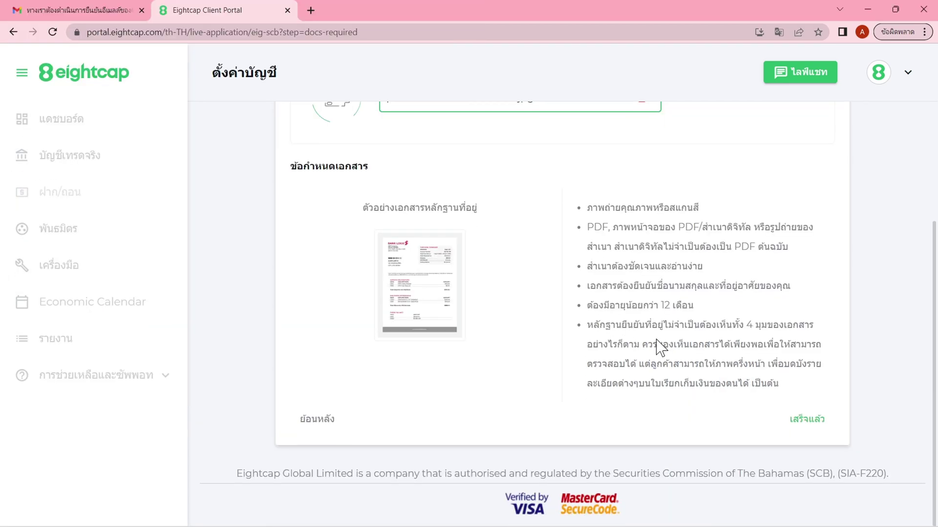
left_click(807, 420)
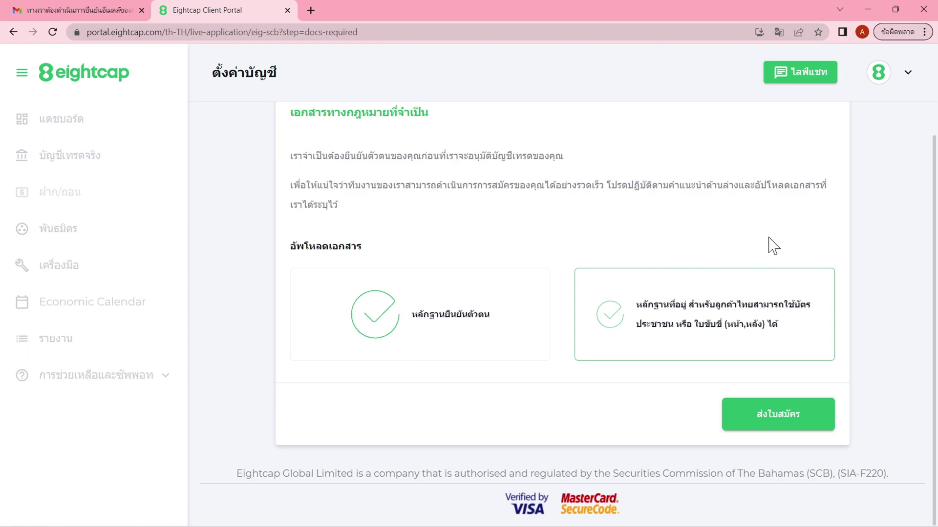
left_click(781, 418)
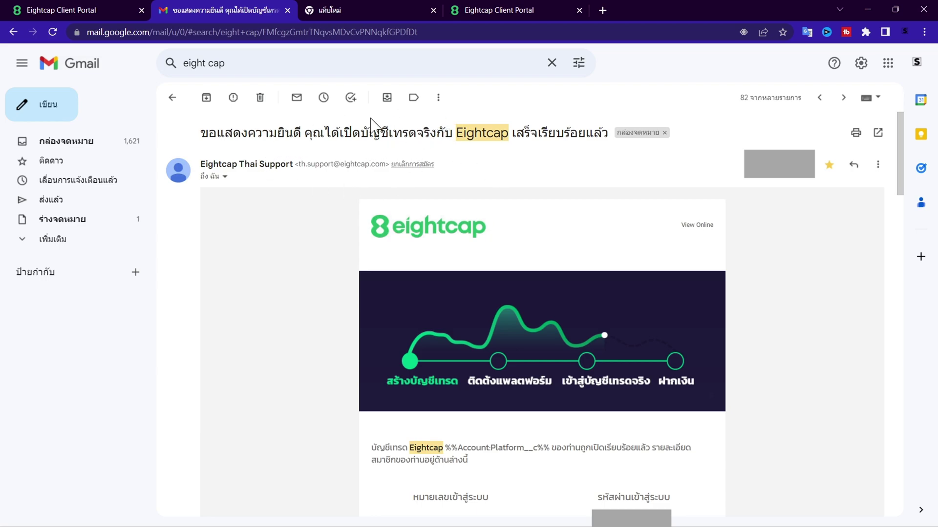
Review the account-opening e-mail, switch to the Eightcap portal and open the THB (XPay) deposit form for the MT5 account
scroll(513, 282, "down", 4)
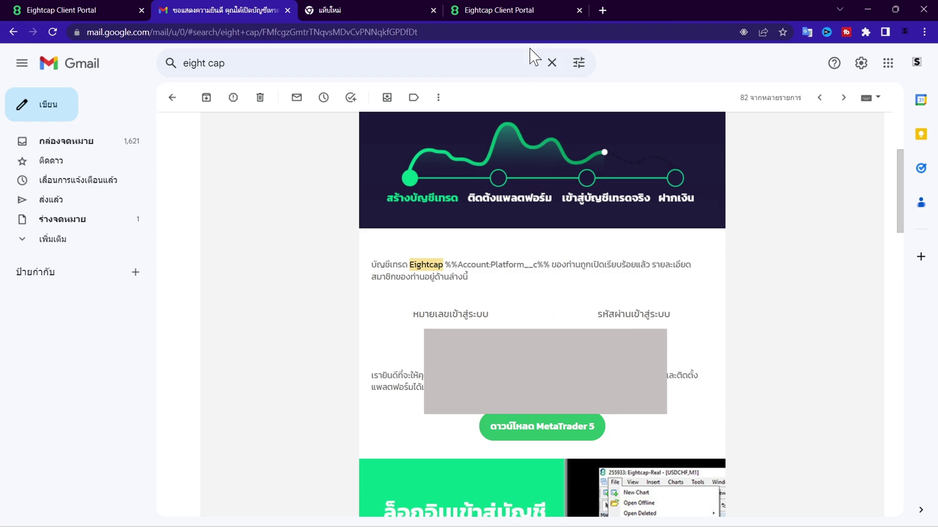
left_click(523, 8)
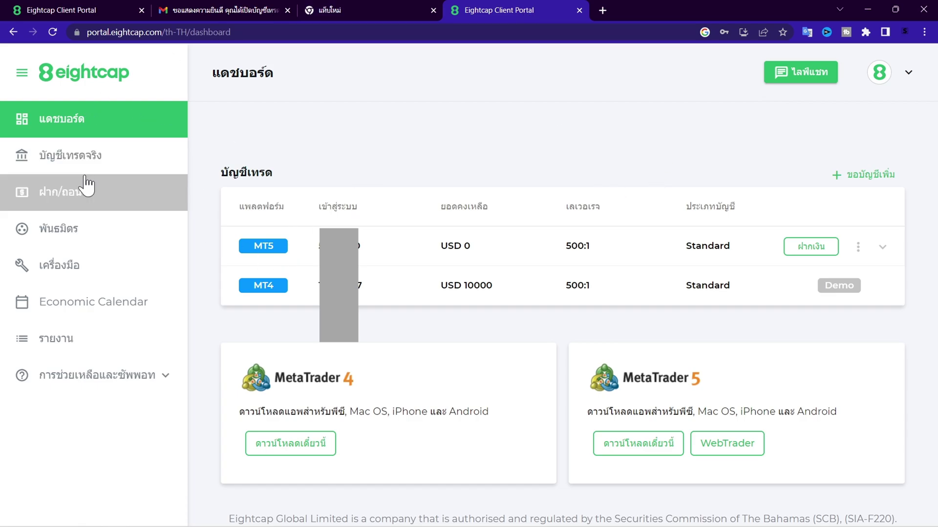
left_click(80, 203)
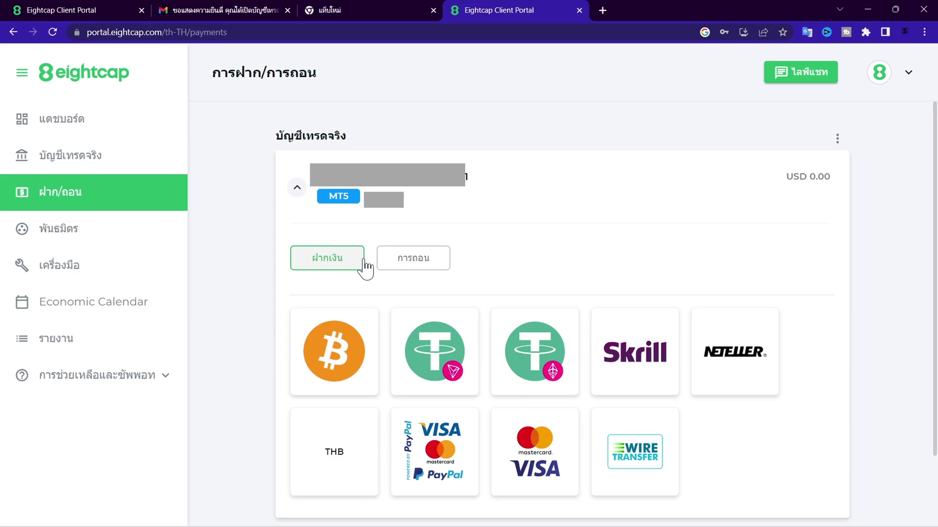
scroll(561, 288, "down", 2)
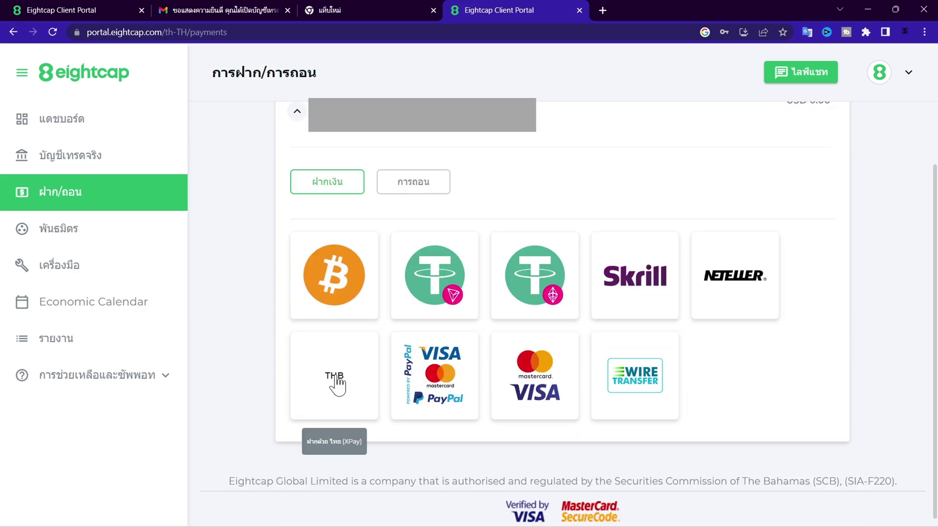
left_click(335, 374)
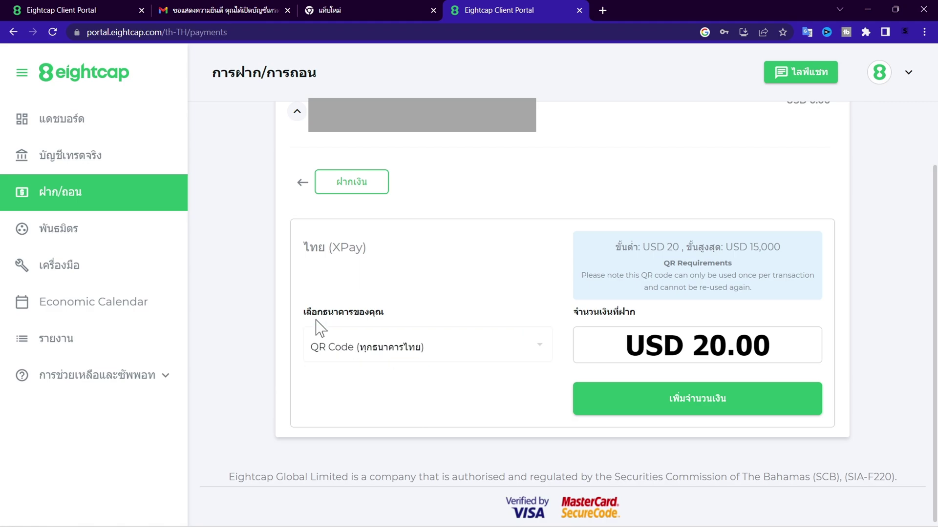
Select QR Code for all Thai banks as the deposit channel and clear the deposit amount
left_click(449, 354)
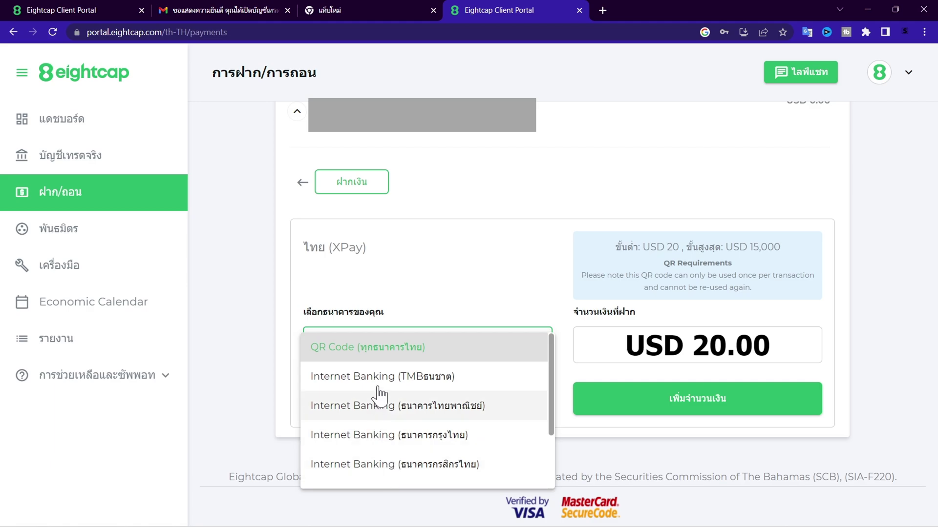
left_click(442, 355)
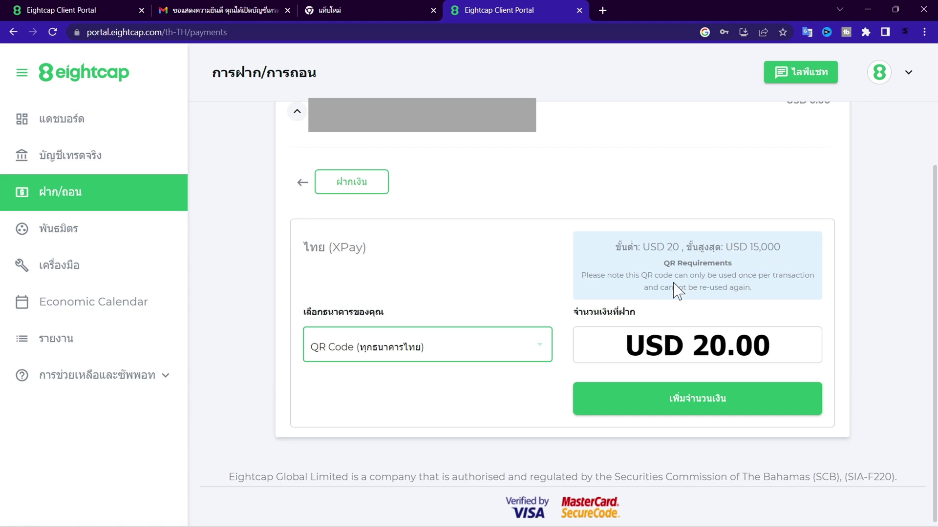
left_click(729, 346)
key("BackSpace")
key("BackSpace")
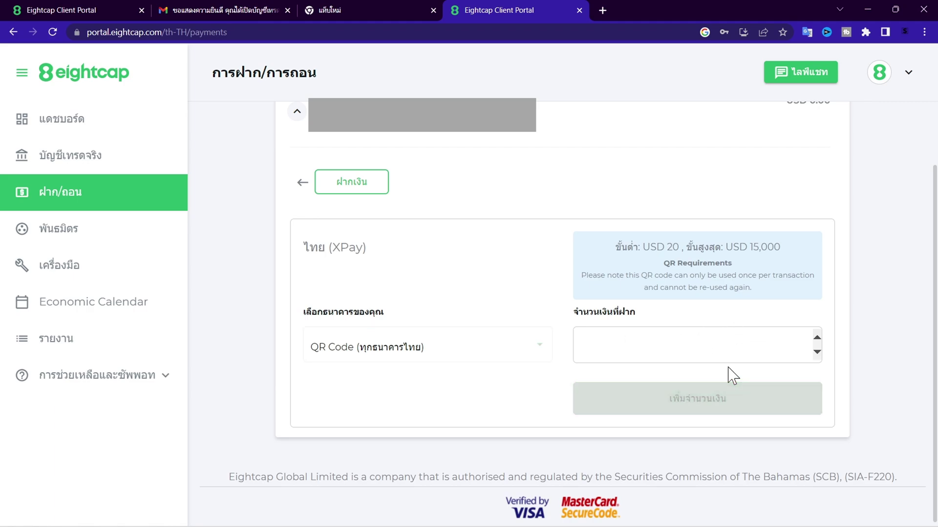